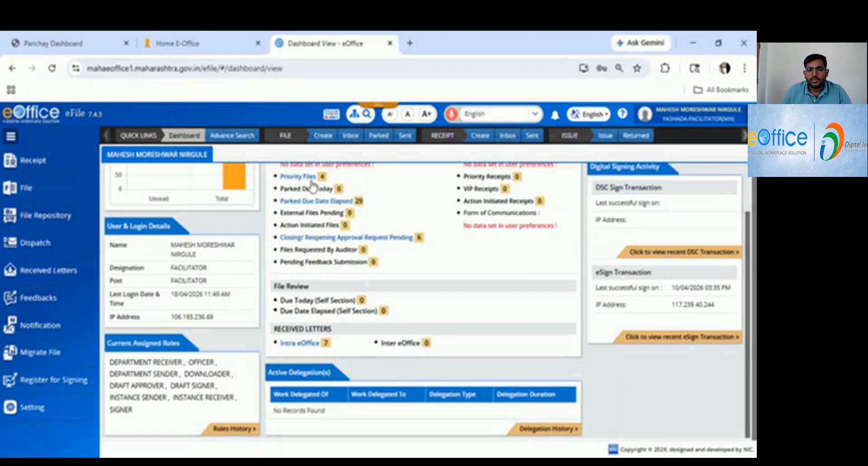
Start a new electronic receipt and upload the PDF "GR eoffice FEB 2023" from the Desktop folder.
{"action": "left_click", "coordinate": [485, 142]}
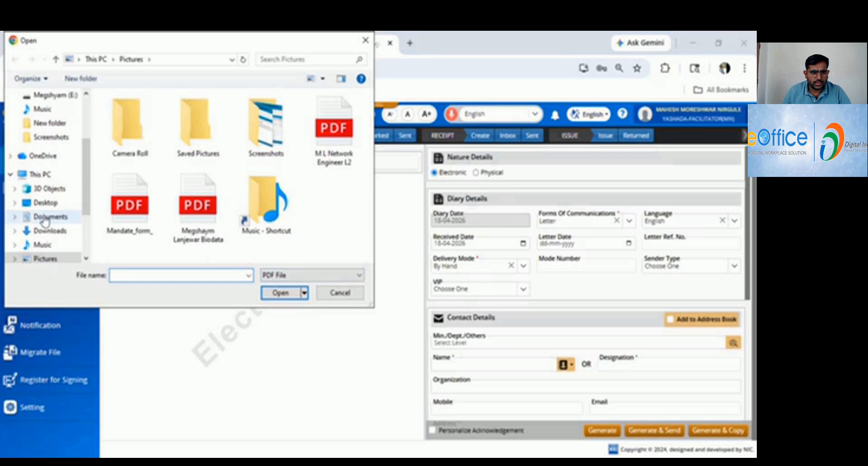
{"action": "scroll", "coordinate": [43, 216], "scroll_direction": "down", "scroll_amount": 1}
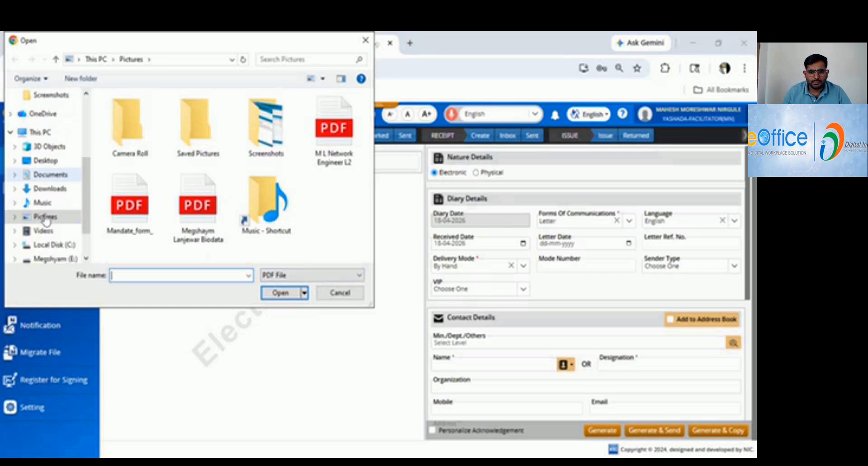
{"action": "scroll", "coordinate": [45, 219], "scroll_direction": "down", "scroll_amount": 1}
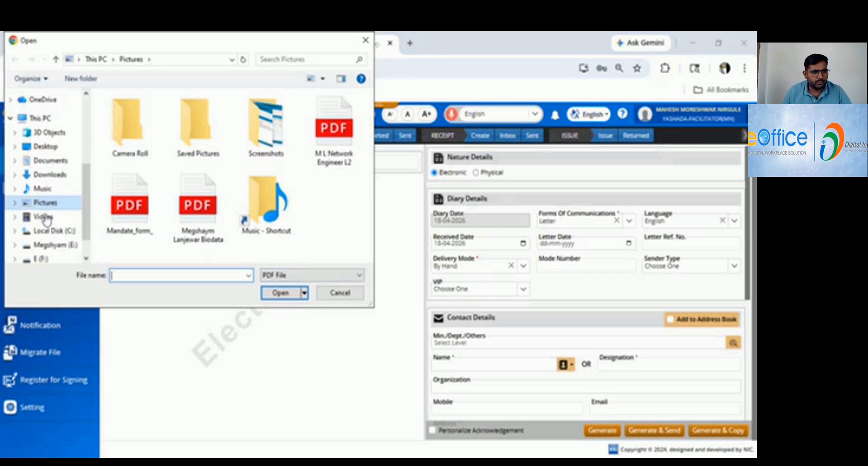
{"action": "scroll", "coordinate": [49, 219], "scroll_direction": "up", "scroll_amount": 2}
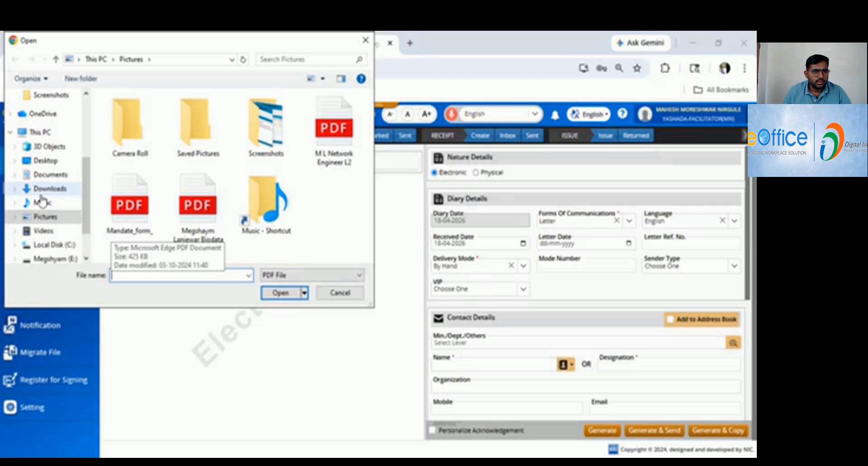
{"action": "left_click", "coordinate": [52, 161]}
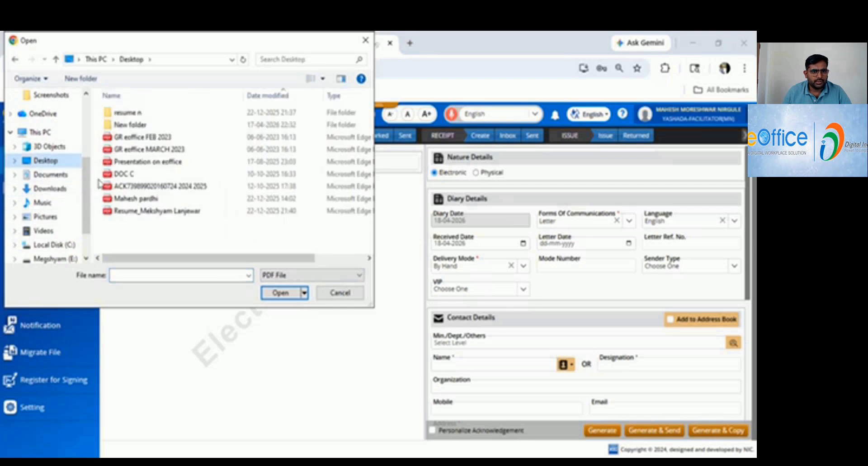
{"action": "left_click", "coordinate": [135, 137]}
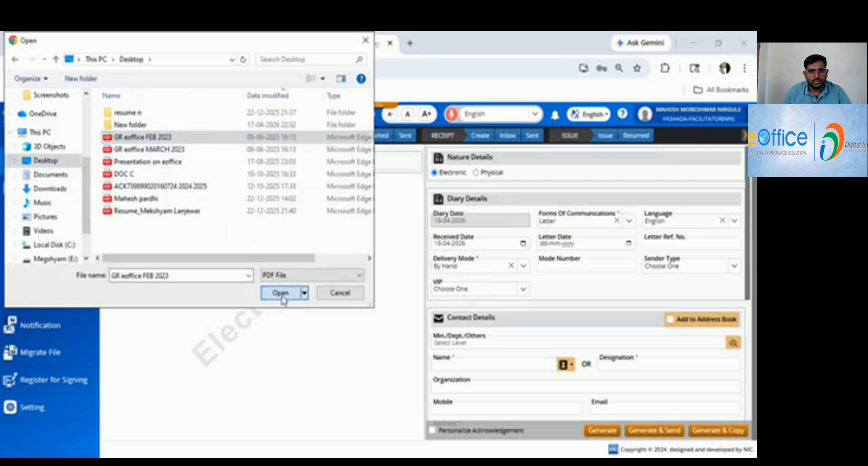
{"action": "left_click", "coordinate": [281, 293]}
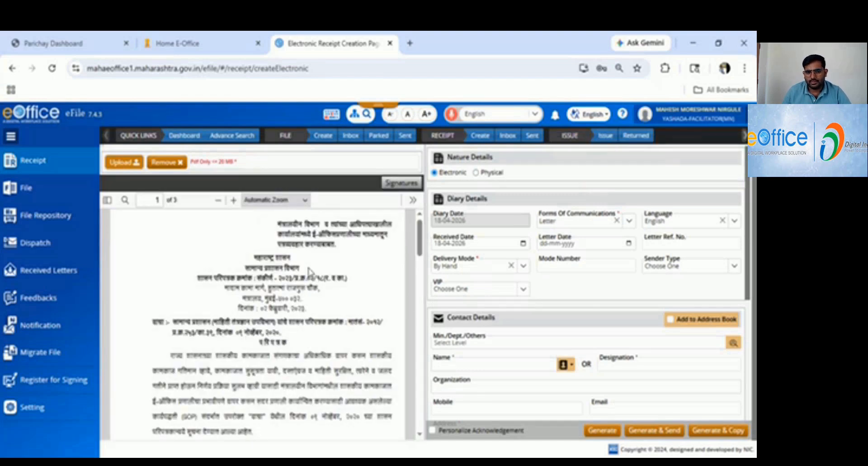
Fill in the sender's address in the receipt's contact details.
{"action": "scroll", "coordinate": [355, 342], "scroll_direction": "down", "scroll_amount": 3}
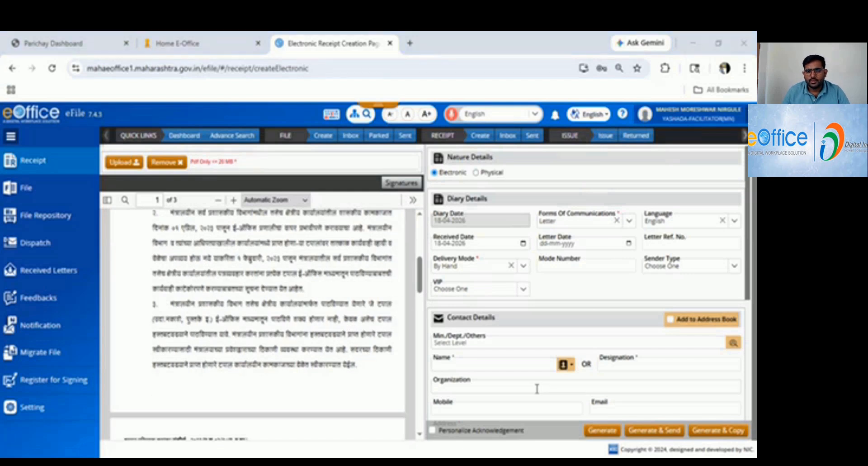
{"action": "left_click", "coordinate": [461, 366]}
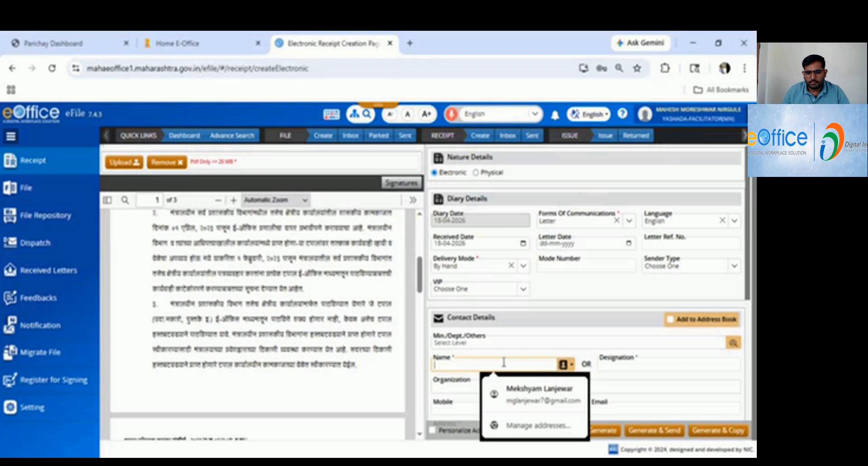
{"action": "scroll", "coordinate": [475, 316], "scroll_direction": "down", "scroll_amount": 5}
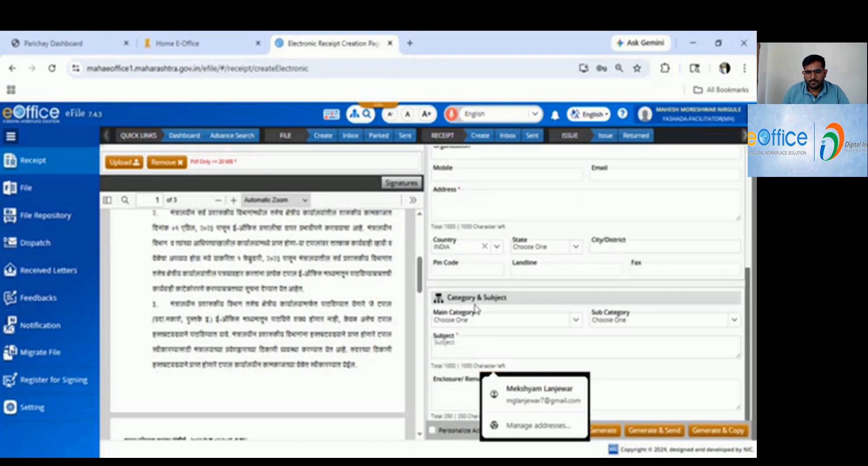
{"action": "left_click", "coordinate": [470, 204]}
{"action": "type", "text": "aun"}
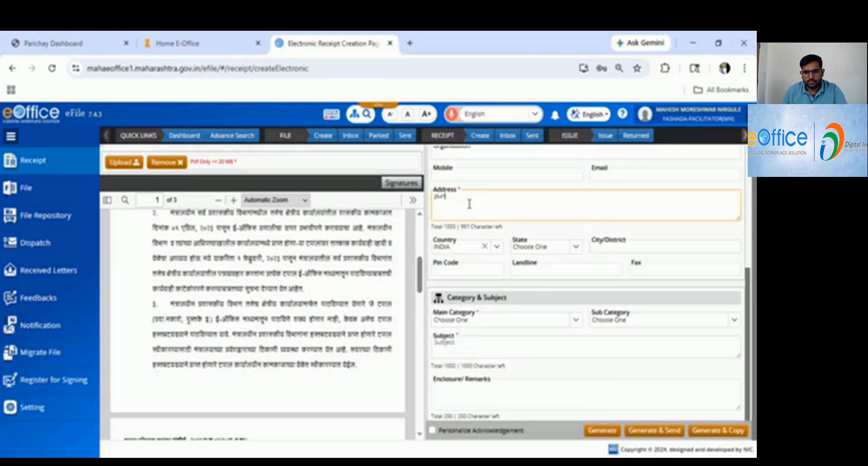
{"action": "type", "text": "e"}
Enter "demo 2026" as the receipt's subject.
{"action": "left_click", "coordinate": [469, 353]}
{"action": "type", "text": "dem"}
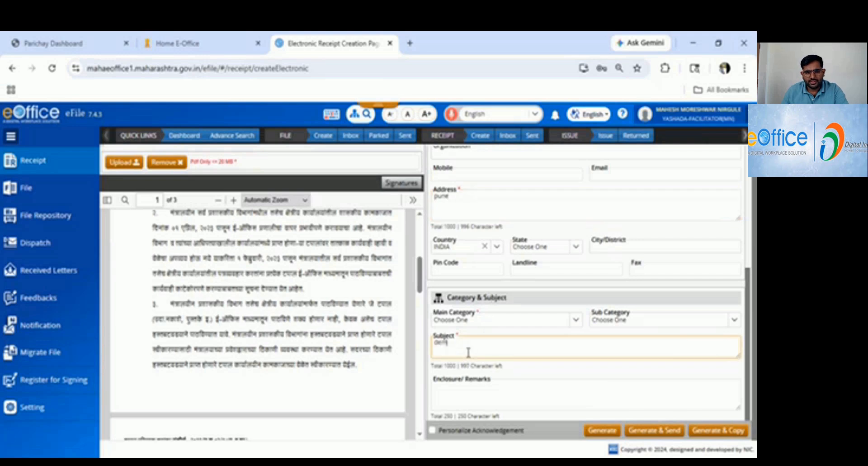
{"action": "type", "text": "o"}
{"action": "scroll", "coordinate": [472, 357], "scroll_direction": "down", "scroll_amount": 1}
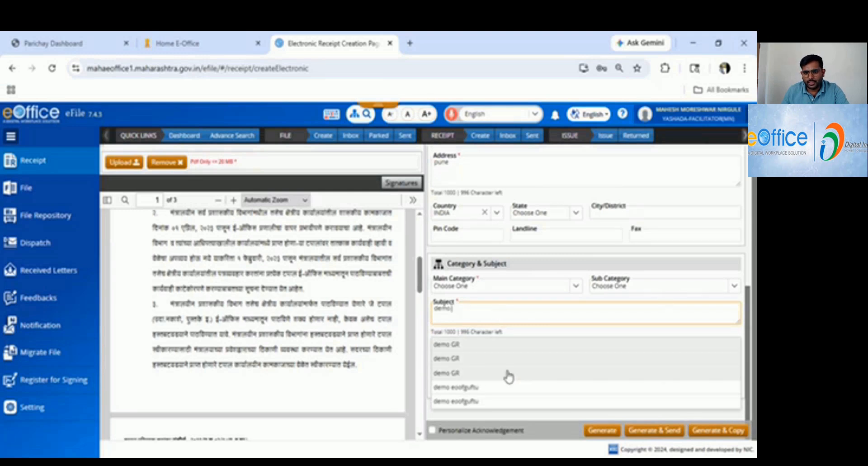
{"action": "type", "text": "2026"}
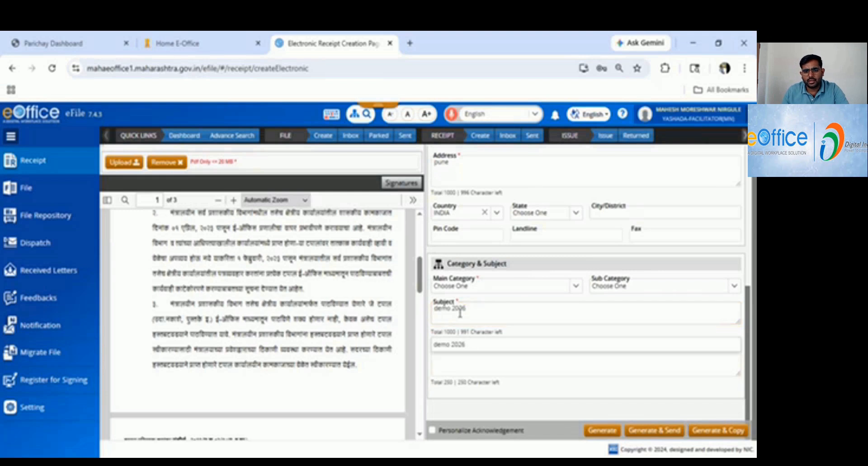
{"action": "left_click", "coordinate": [460, 365]}
Enter "demo eoffice" as the sender name in the contact details.
{"action": "scroll", "coordinate": [459, 365], "scroll_direction": "up", "scroll_amount": 6}
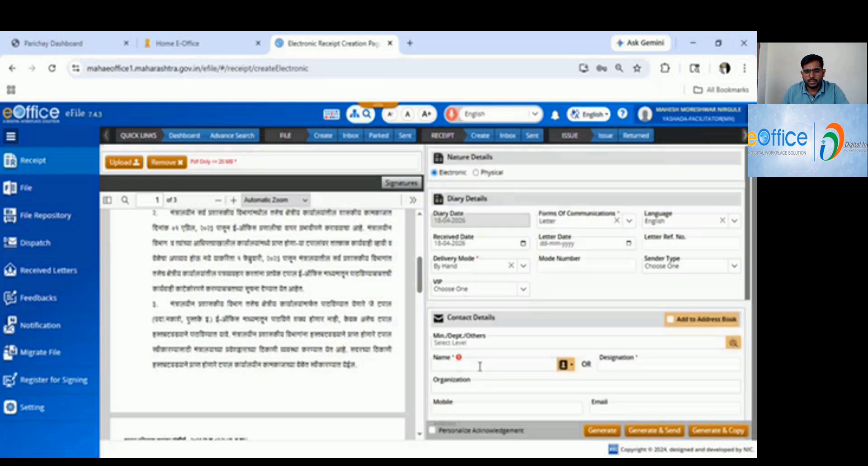
{"action": "left_click", "coordinate": [481, 364]}
{"action": "type", "text": "demo"}
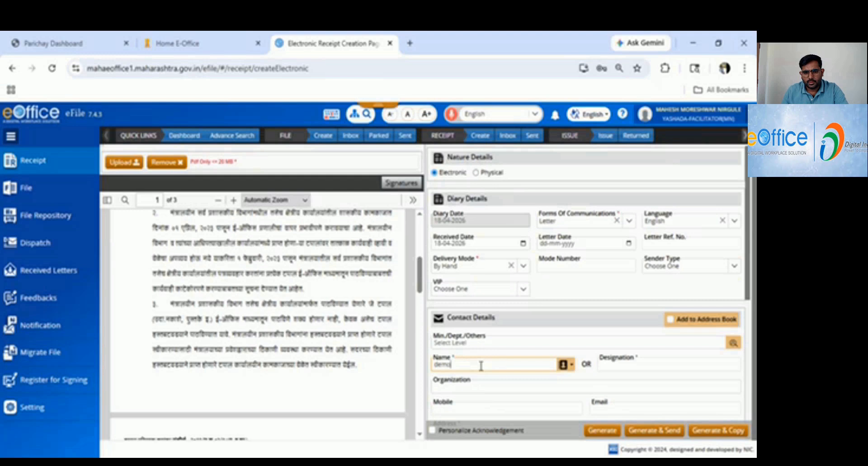
{"action": "type", "text": " e"}
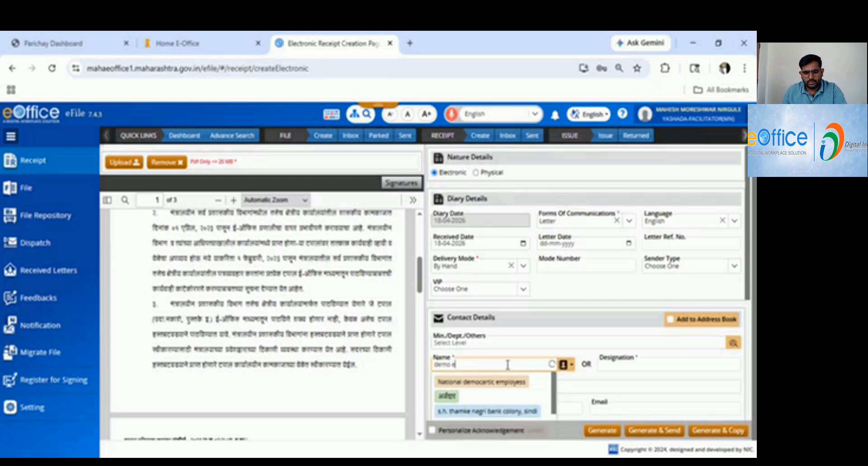
{"action": "type", "text": "d"}
{"action": "type", "text": "f"}
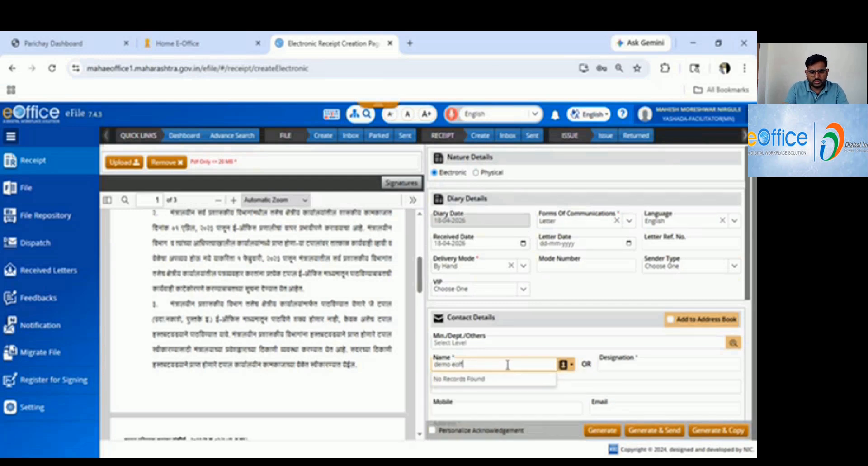
{"action": "type", "text": "fcie 2026"}
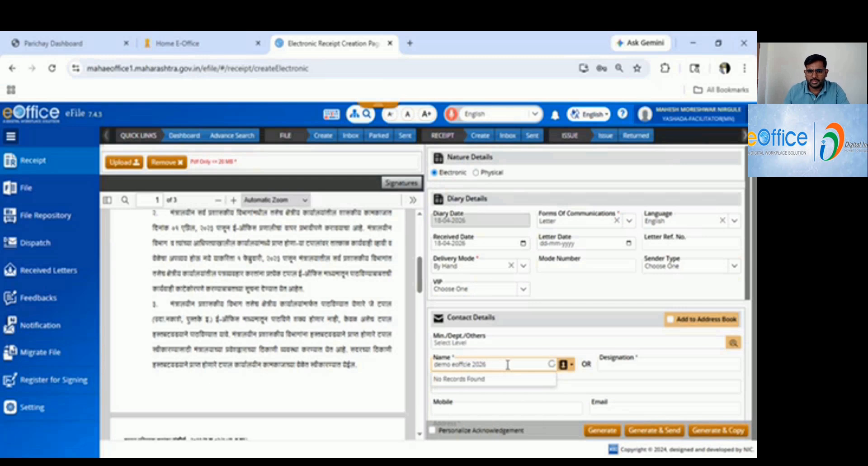
{"action": "key", "text": "BackSpace"}
{"action": "key", "text": "BackSpace"}
{"action": "key", "text": "BackSpace"}
{"action": "key", "text": "BackSpace"}
{"action": "key", "text": "BackSpace"}
{"action": "key", "text": "BackSpace"}
{"action": "key", "text": "BackSpace"}
{"action": "key", "text": "BackSpace"}
{"action": "key", "text": "BackSpace"}
{"action": "key", "text": "BackSpace"}
{"action": "key", "text": "BackSpace"}
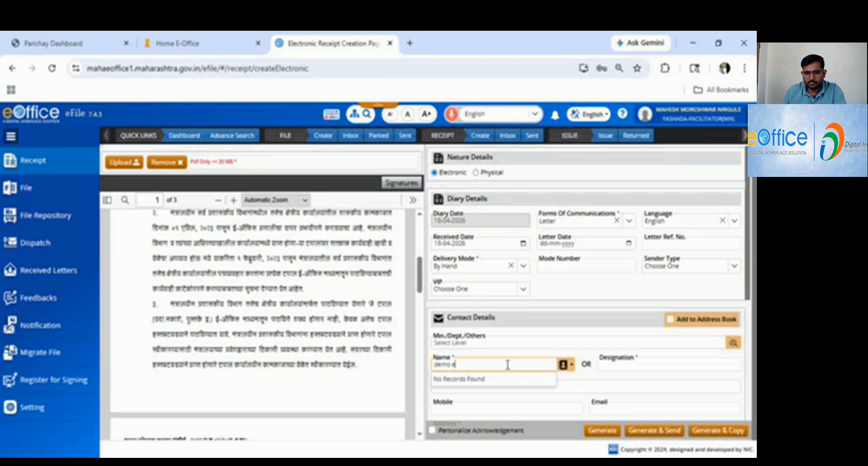
{"action": "type", "text": "eoff"}
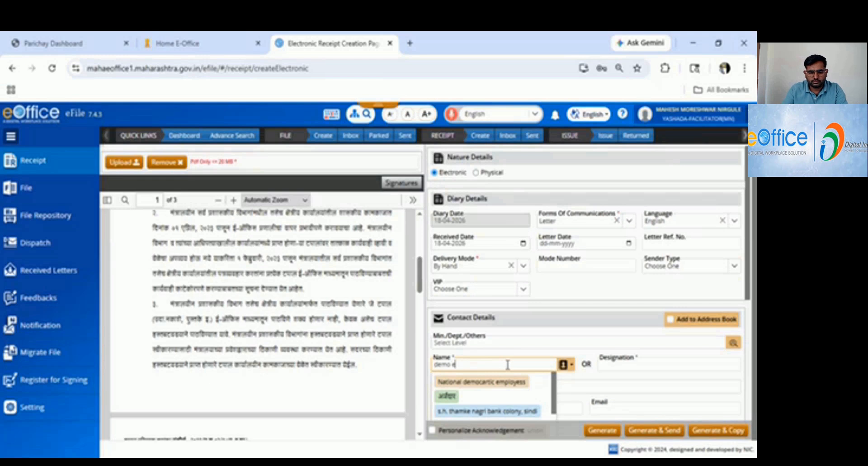
{"action": "type", "text": "ice"}
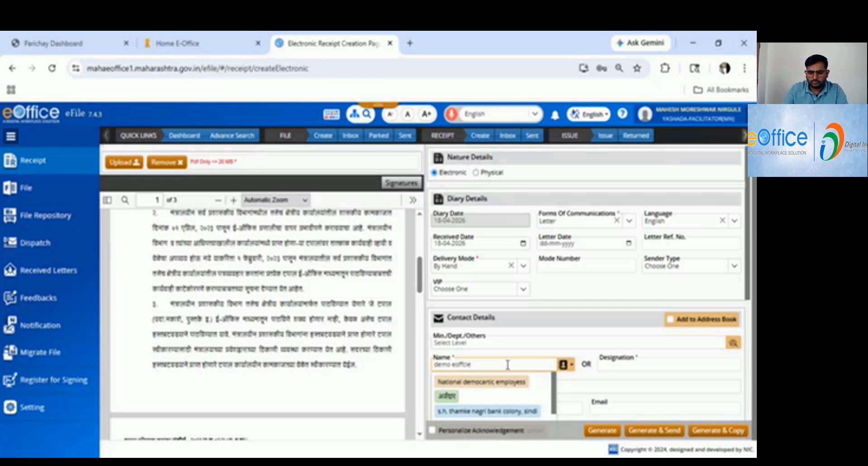
{"action": "key", "text": "BackSpace"}
{"action": "key", "text": "BackSpace"}
{"action": "type", "text": "ice"}
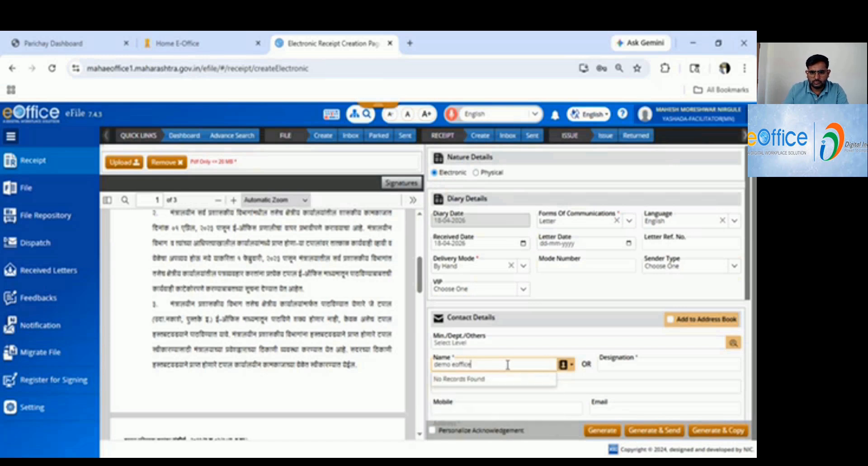
Set the receipt's main category to Administration.
{"action": "scroll", "coordinate": [491, 344], "scroll_direction": "down", "scroll_amount": 5}
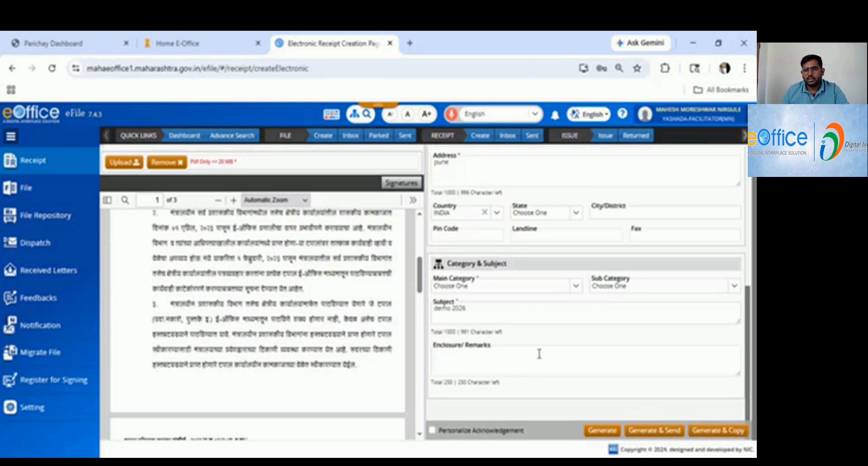
{"action": "left_click", "coordinate": [577, 291]}
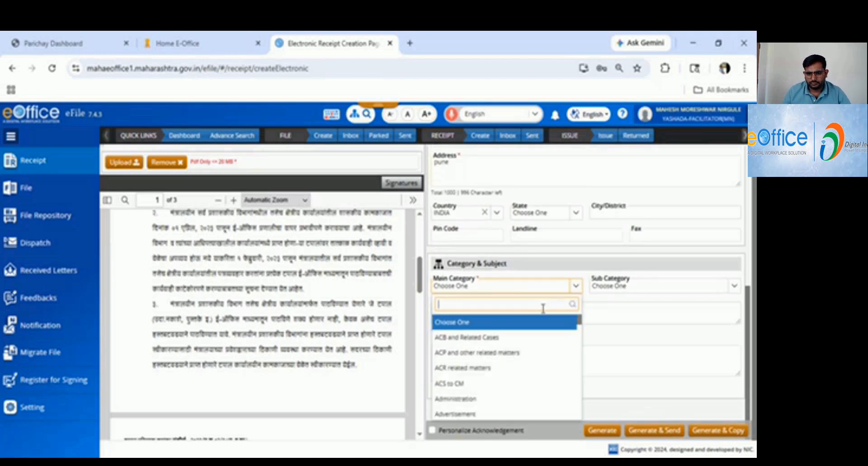
{"action": "left_click", "coordinate": [461, 399]}
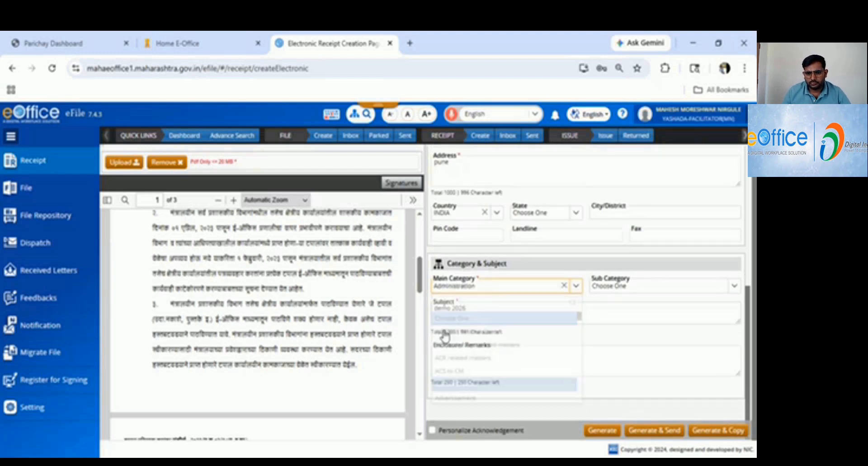
Enable the personalized acknowledgement option and generate the receipt.
{"action": "left_click", "coordinate": [481, 306]}
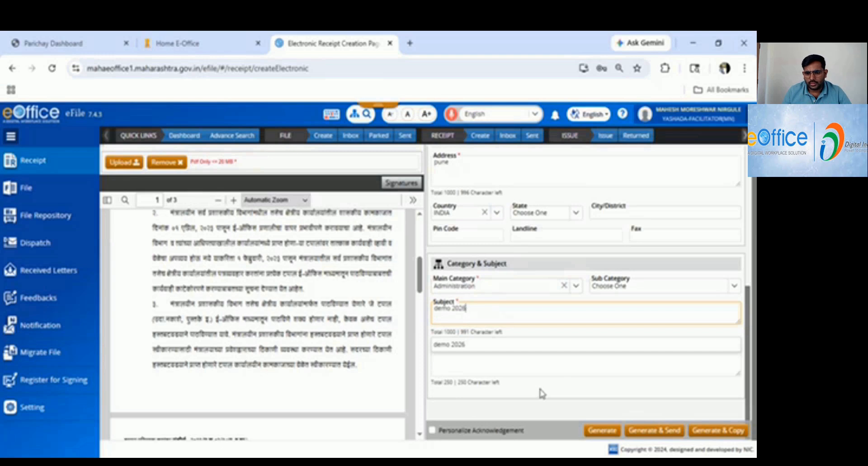
{"action": "left_click", "coordinate": [433, 431]}
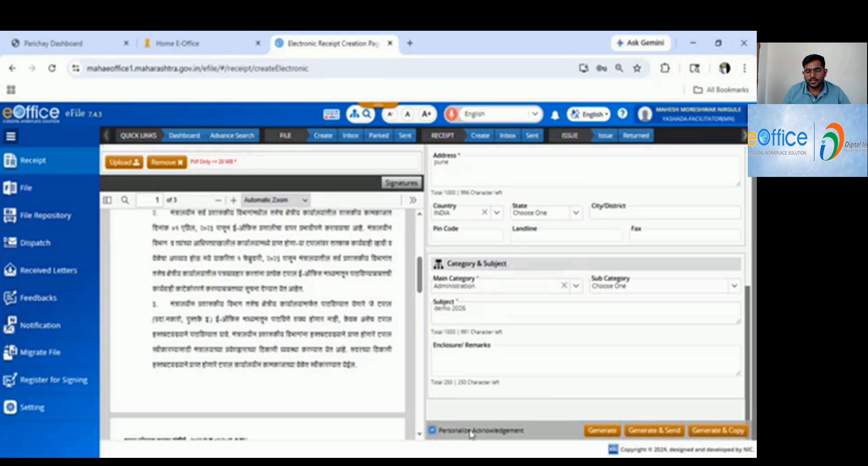
{"action": "left_click", "coordinate": [596, 434]}
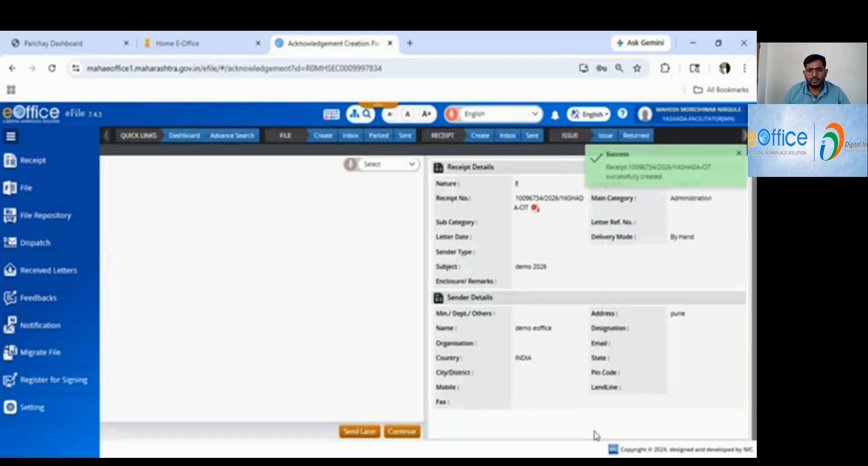
Insert two lines of filler text inside the word "received" in the acknowledgement letter's body, the second reading "sfaghjkjl;".
{"action": "left_click_drag", "start_coordinate": [665, 387], "coordinate": [471, 210]}
{"action": "left_click", "coordinate": [188, 276]}
{"action": "scroll", "coordinate": [190, 287], "scroll_direction": "down", "scroll_amount": 6}
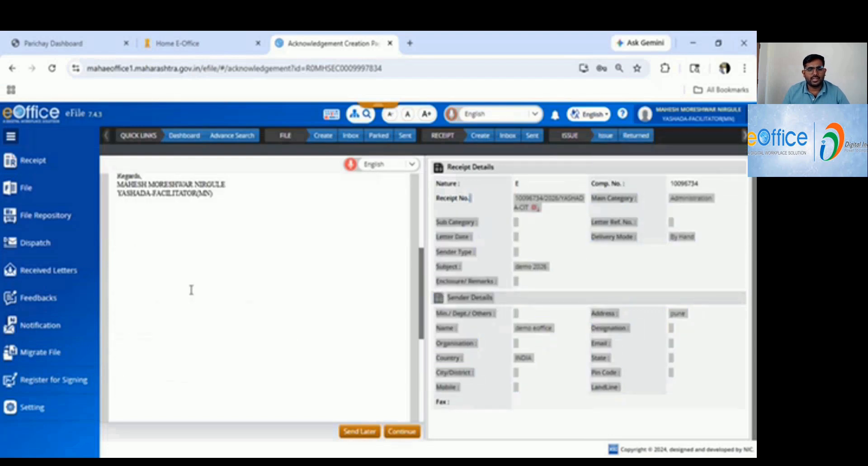
{"action": "scroll", "coordinate": [213, 319], "scroll_direction": "up", "scroll_amount": 5}
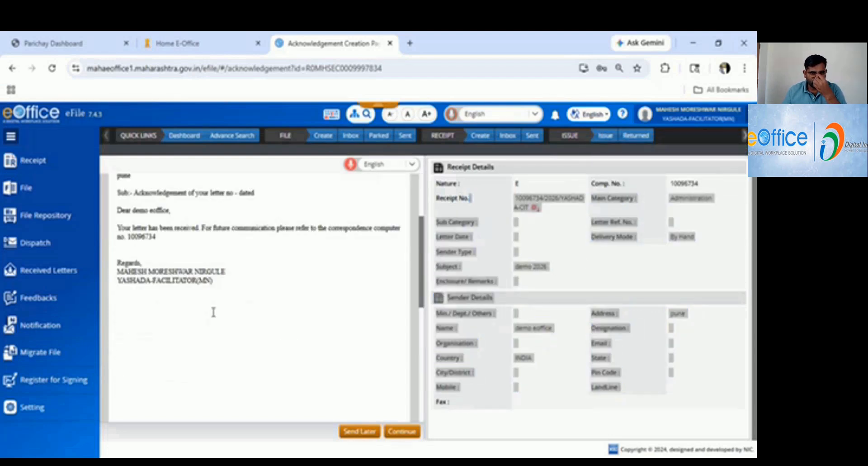
{"action": "scroll", "coordinate": [170, 297], "scroll_direction": "up", "scroll_amount": 3}
{"action": "type", "text": ","}
{"action": "scroll", "coordinate": [169, 295], "scroll_direction": "down", "scroll_amount": 3}
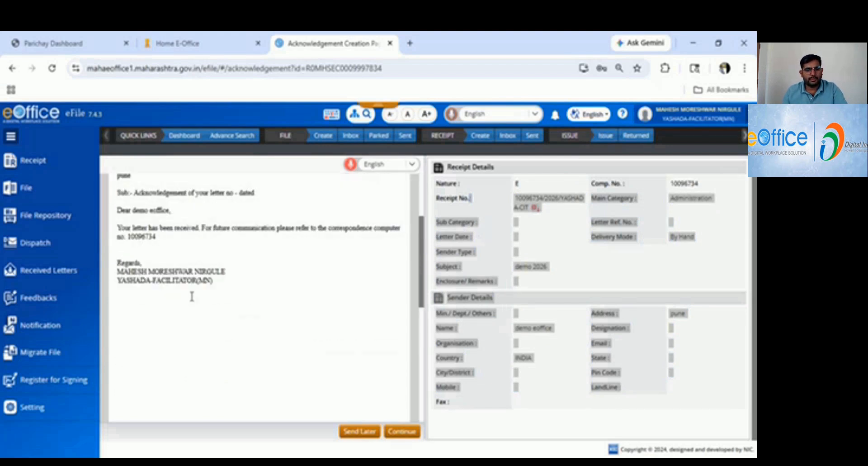
{"action": "type", "text": "rtryyrryy"}
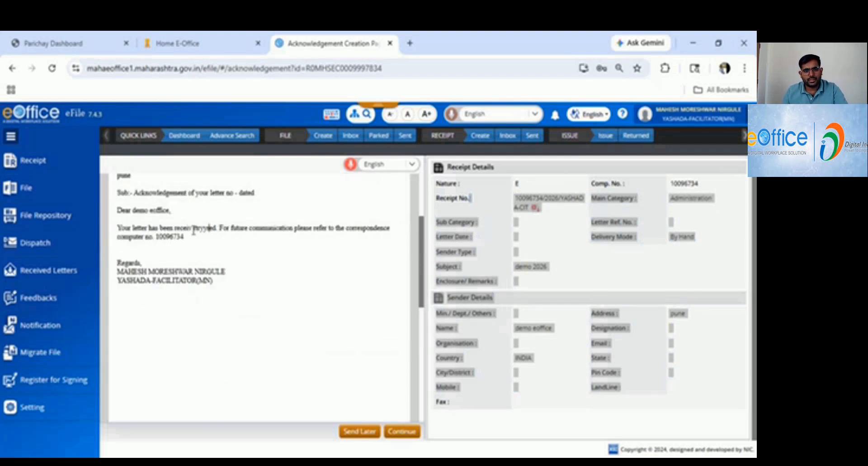
{"action": "key", "text": "Return"}
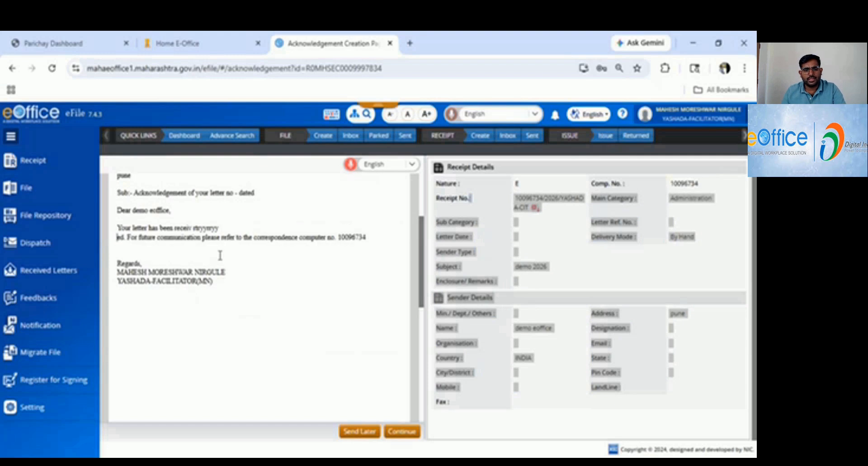
{"action": "key", "text": "Return"}
{"action": "type", "text": "sfaghjkjkl;"}
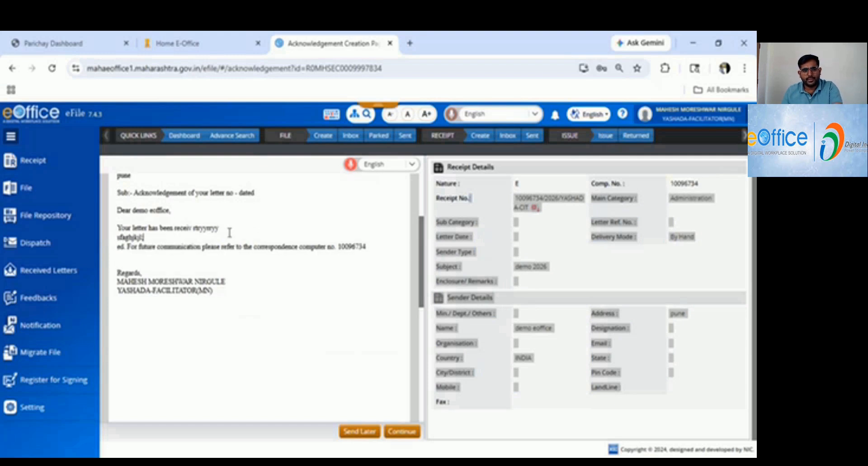
Finalize the edited acknowledgement letter and initiate its dispatch.
{"action": "left_click", "coordinate": [409, 166]}
{"action": "left_click", "coordinate": [325, 207]}
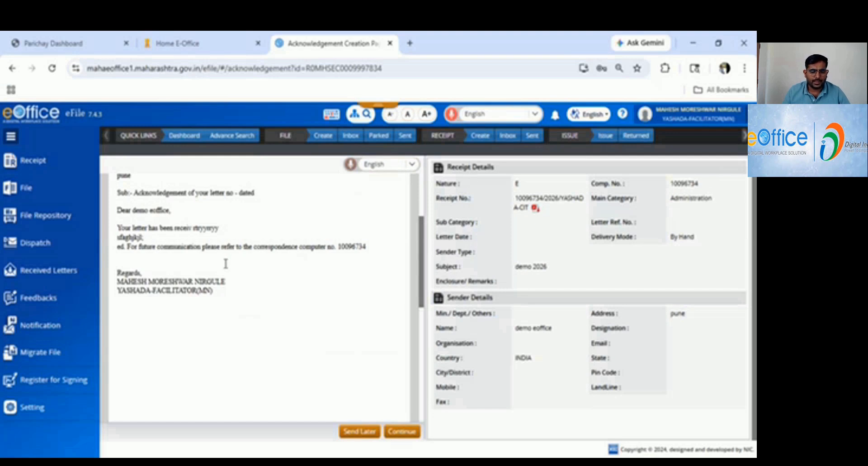
{"action": "scroll", "coordinate": [178, 262], "scroll_direction": "down", "scroll_amount": 3}
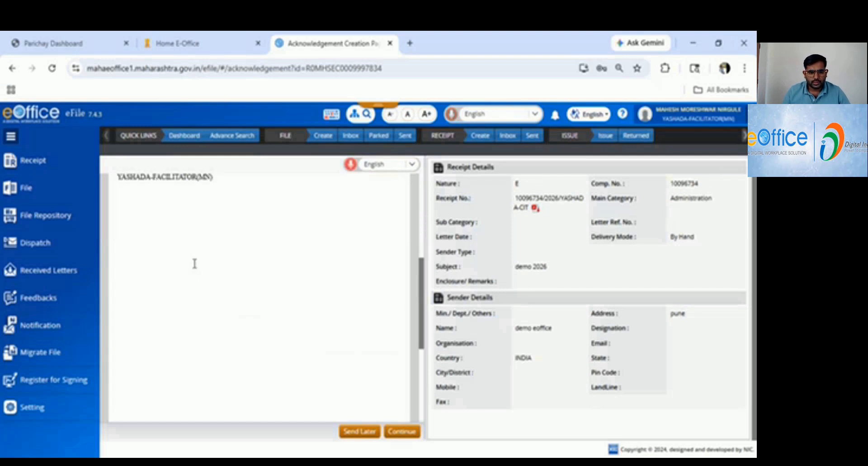
{"action": "scroll", "coordinate": [253, 273], "scroll_direction": "up", "scroll_amount": 5}
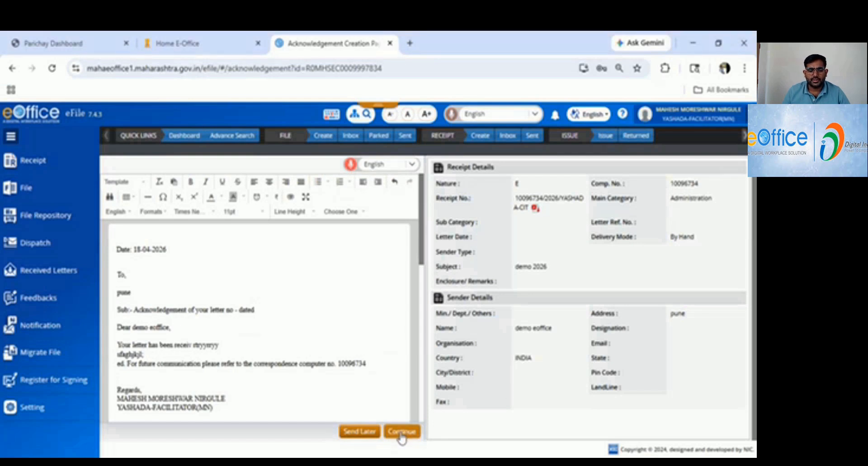
{"action": "left_click", "coordinate": [402, 432]}
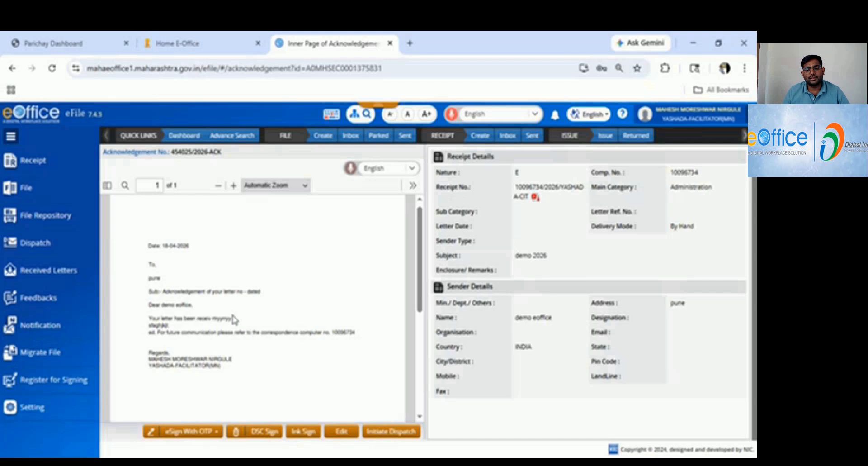
{"action": "left_click", "coordinate": [389, 432]}
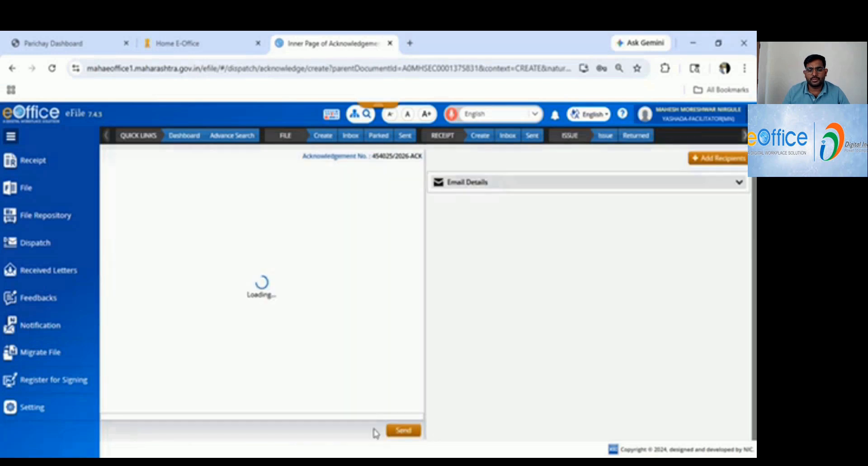
Start adding Intra eOffice recipients, filtering the contacts by department CM OFFICE and section O/O JOINT SECRETARY1-CMO.
{"action": "left_click", "coordinate": [717, 159]}
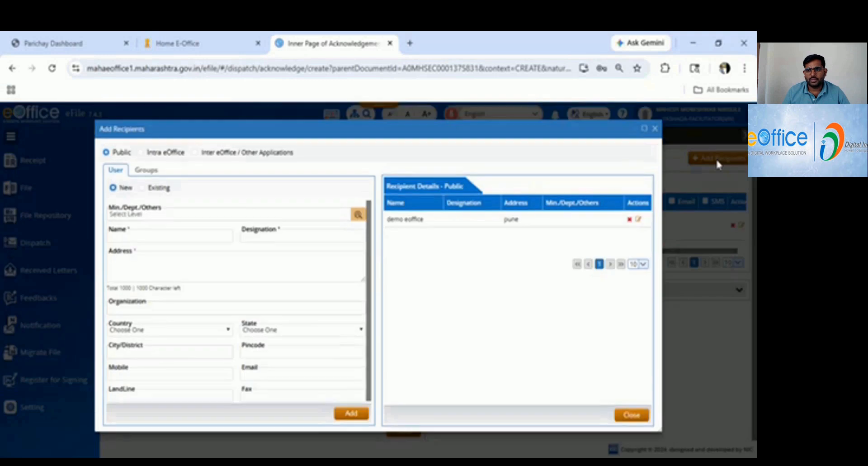
{"action": "left_click", "coordinate": [140, 152]}
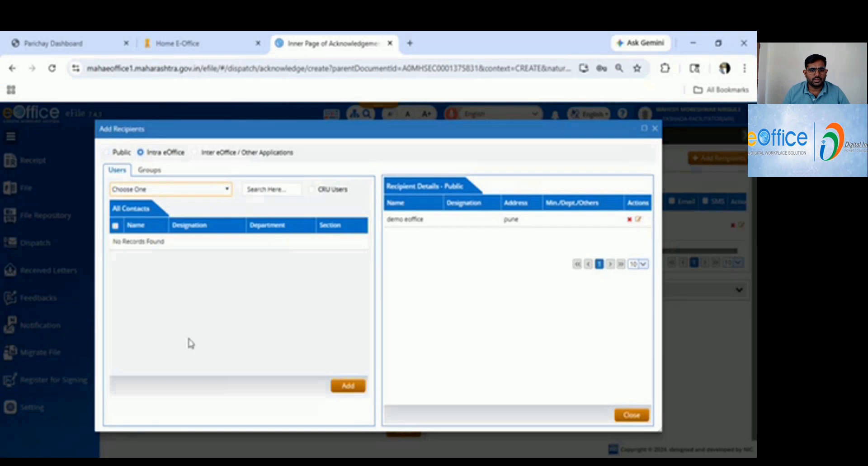
{"action": "left_click", "coordinate": [155, 264]}
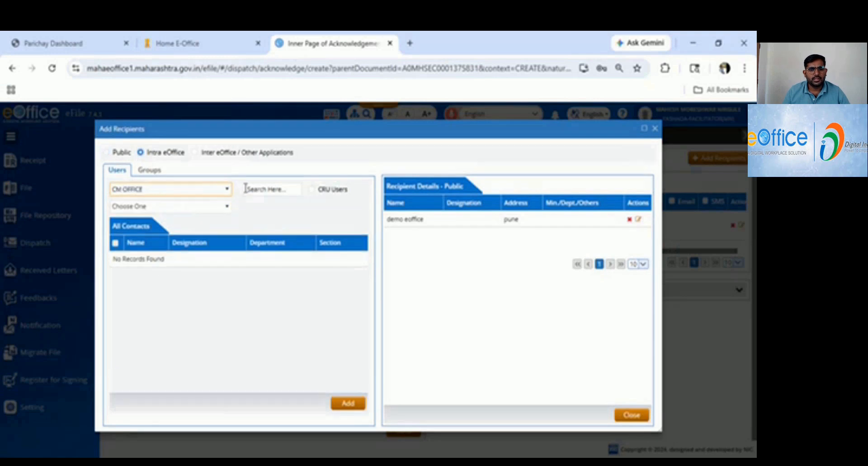
{"action": "left_click", "coordinate": [270, 189]}
{"action": "left_click", "coordinate": [184, 207]}
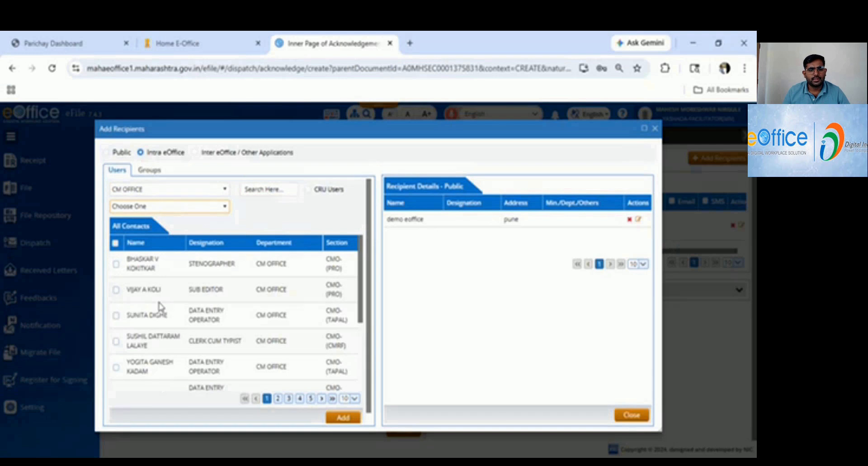
{"action": "left_click", "coordinate": [152, 351]}
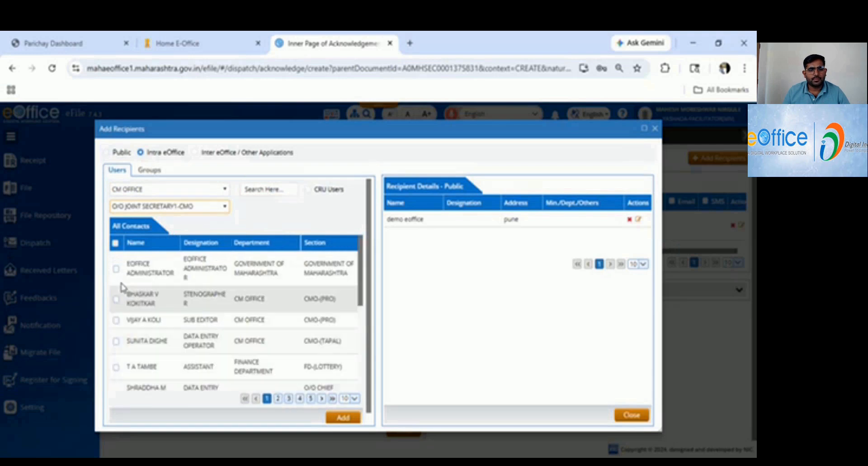
Add the eOffice Administrator and the CMO-(PRO) stenographer as internal recipients and finish adding recipients.
{"action": "left_click", "coordinate": [116, 269]}
{"action": "left_click", "coordinate": [116, 299]}
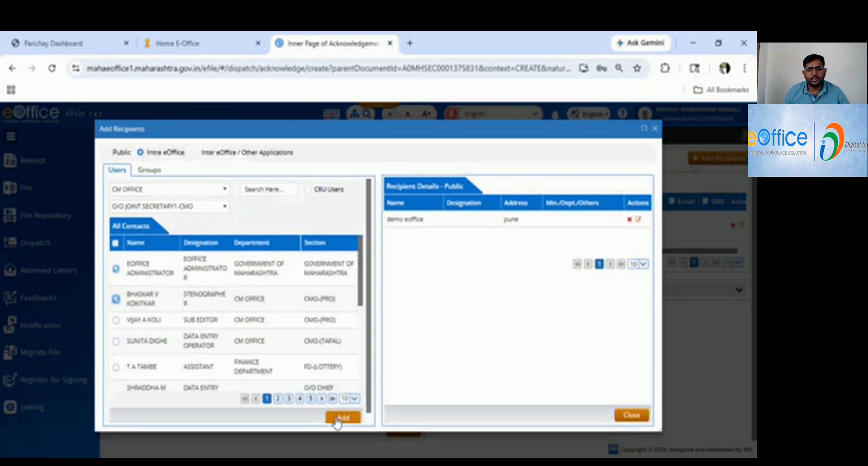
{"action": "left_click", "coordinate": [340, 419]}
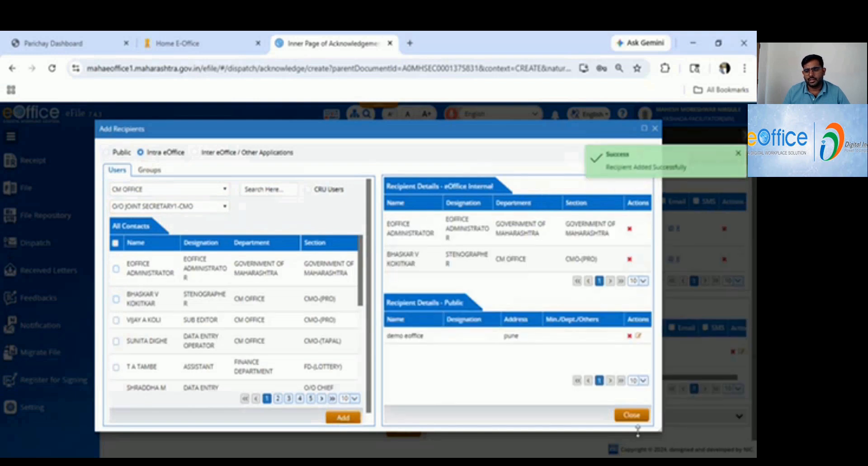
{"action": "left_click", "coordinate": [631, 416]}
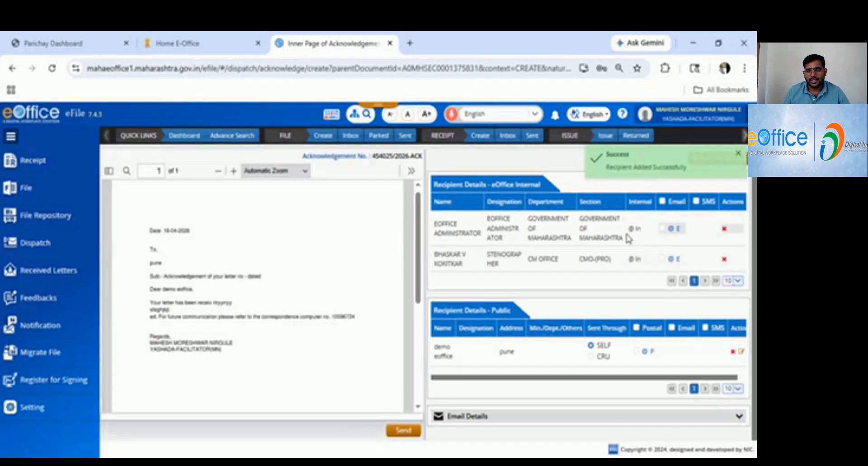
Try to enable email delivery for the eOffice internal recipients.
{"action": "left_click", "coordinate": [661, 229]}
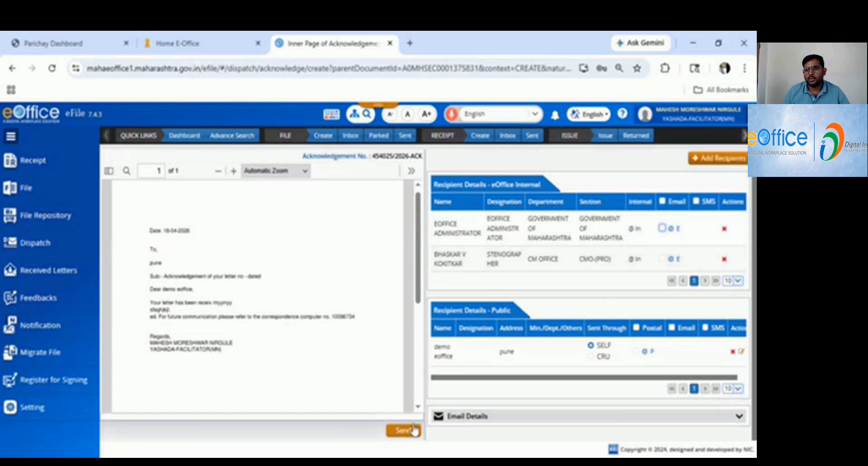
{"action": "left_click", "coordinate": [663, 201]}
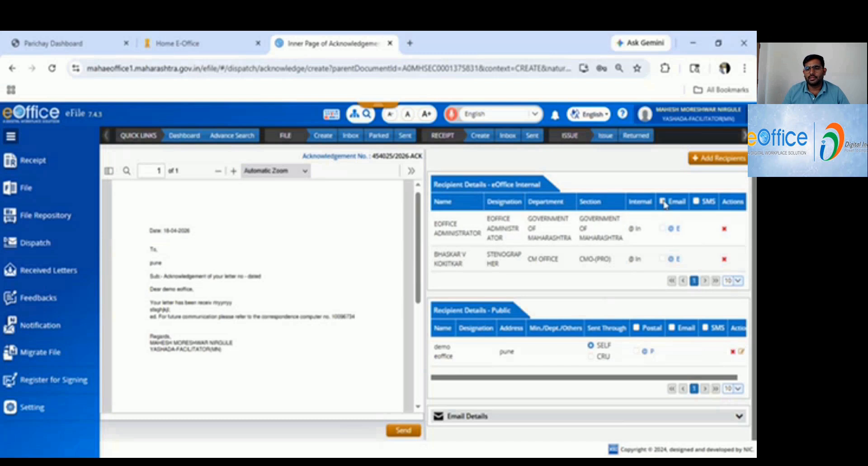
{"action": "left_click", "coordinate": [449, 182]}
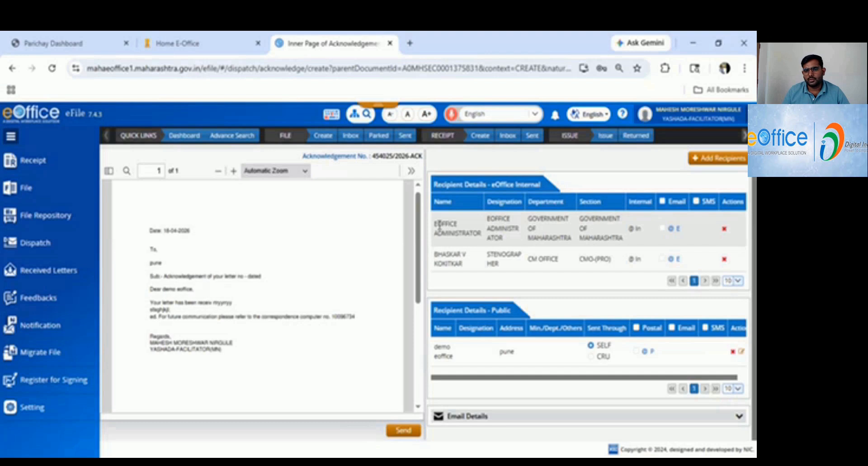
{"action": "left_click_drag", "start_coordinate": [435, 223], "coordinate": [632, 291]}
{"action": "left_click", "coordinate": [279, 377]}
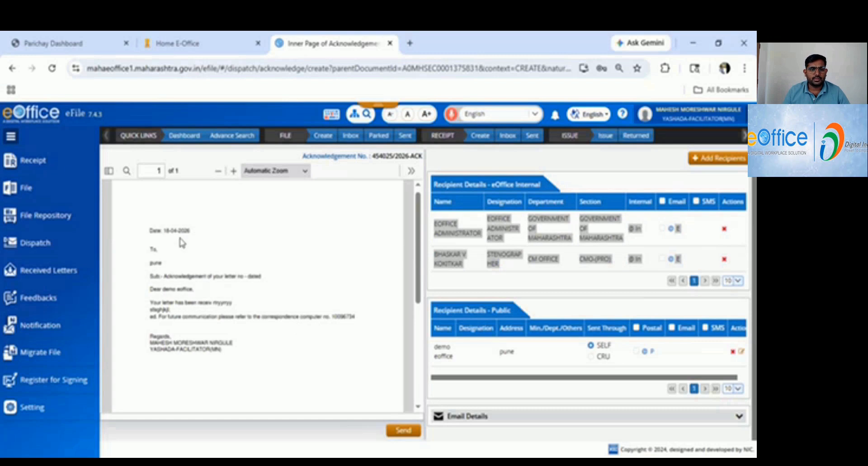
From the created receipts, generate an acknowledgement for the "demo 2026" receipt.
{"action": "left_click", "coordinate": [48, 169]}
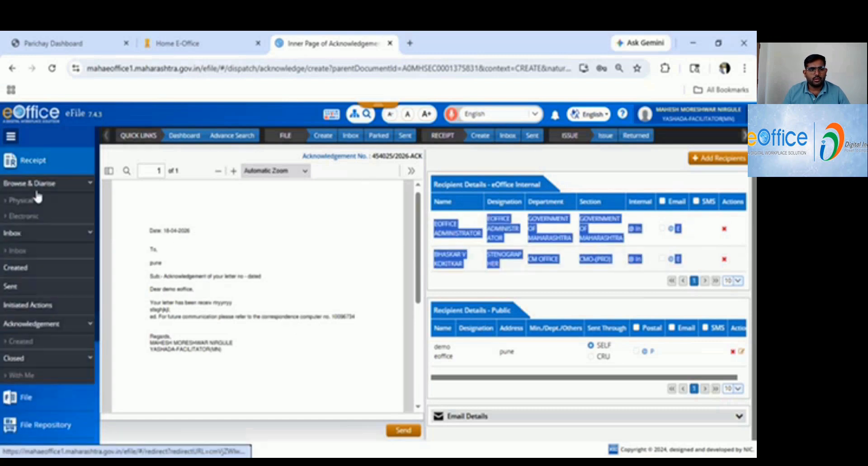
{"action": "left_click", "coordinate": [18, 271]}
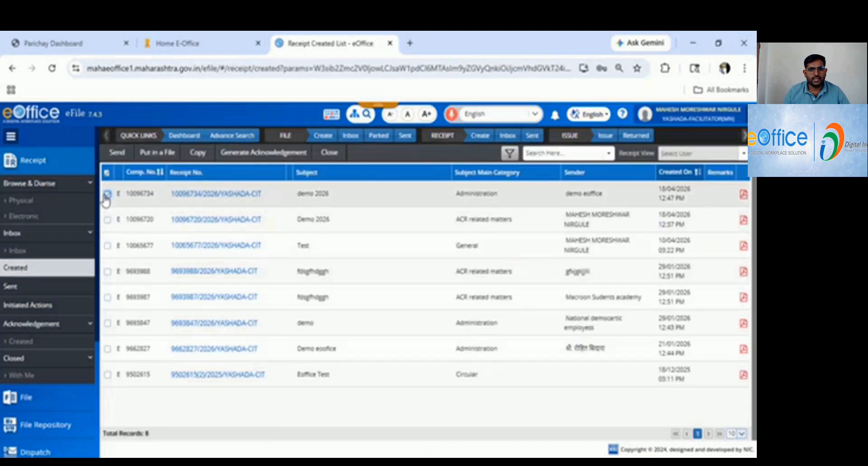
{"action": "left_click", "coordinate": [267, 154]}
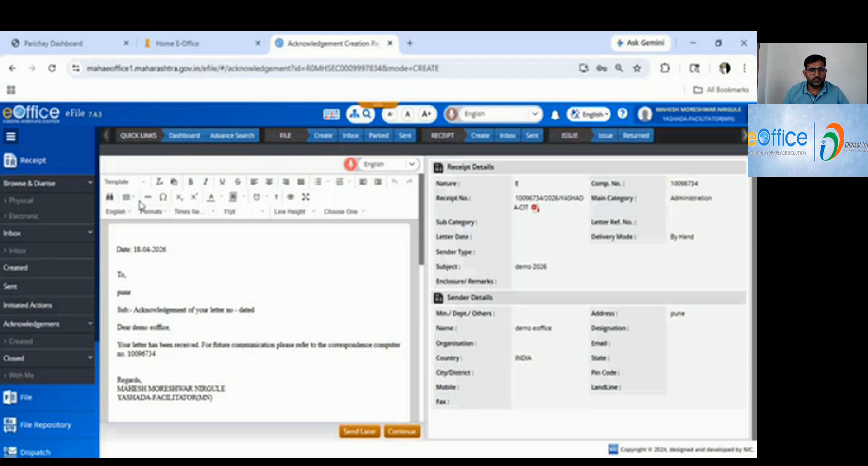
{"action": "left_click", "coordinate": [143, 187]}
{"action": "left_click_drag", "start_coordinate": [117, 249], "coordinate": [199, 354]}
{"action": "left_click_drag", "start_coordinate": [259, 393], "coordinate": [149, 255]}
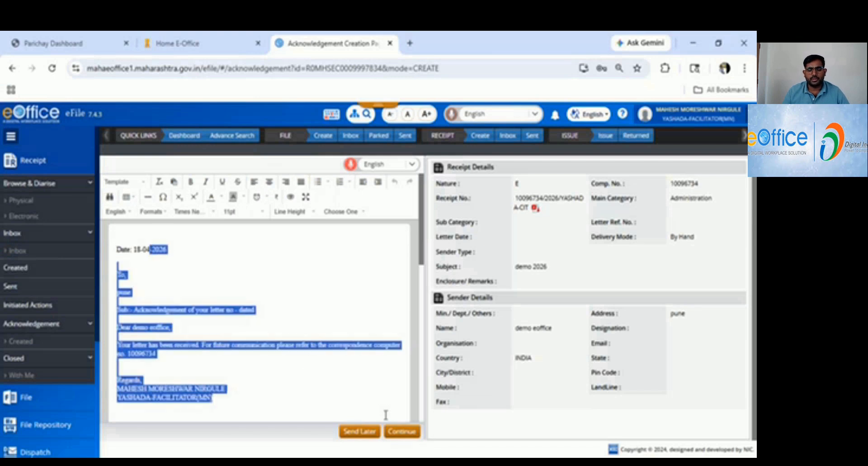